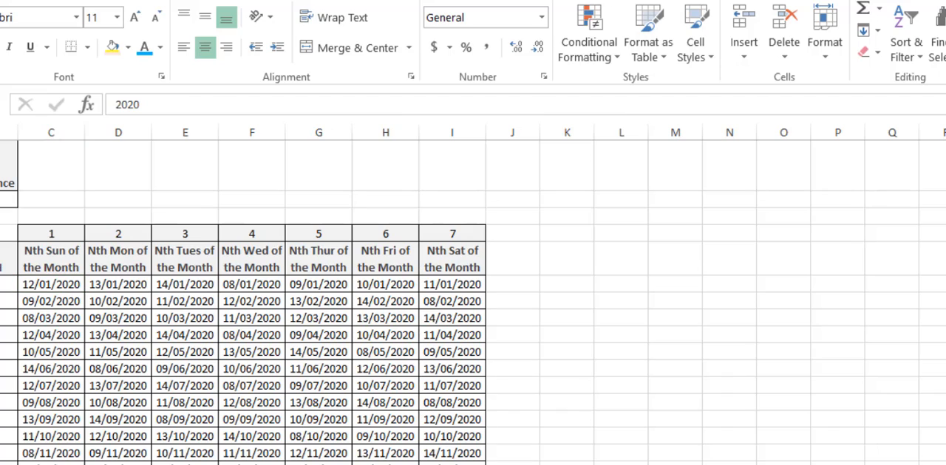
# Examine the Nth-weekday date formulas in the January 2020 row, from the Sunday column through the Wednesday column
pyautogui.click(1, 285)
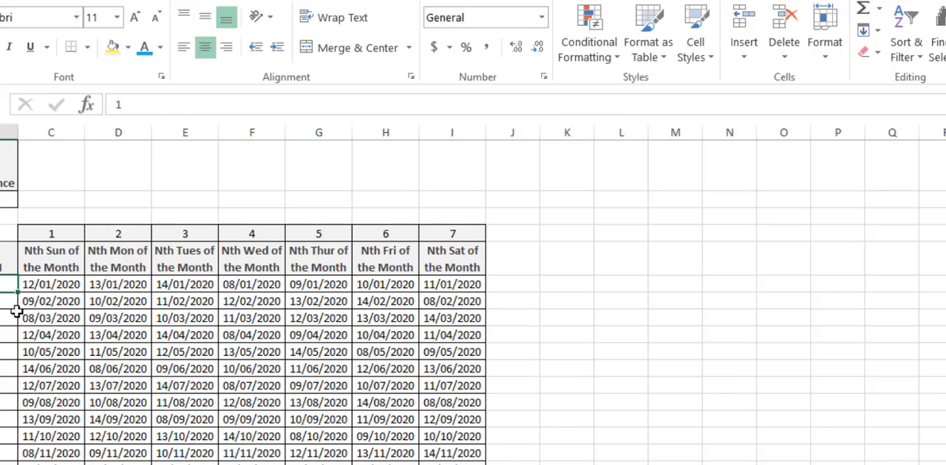
pyautogui.click(71, 288)
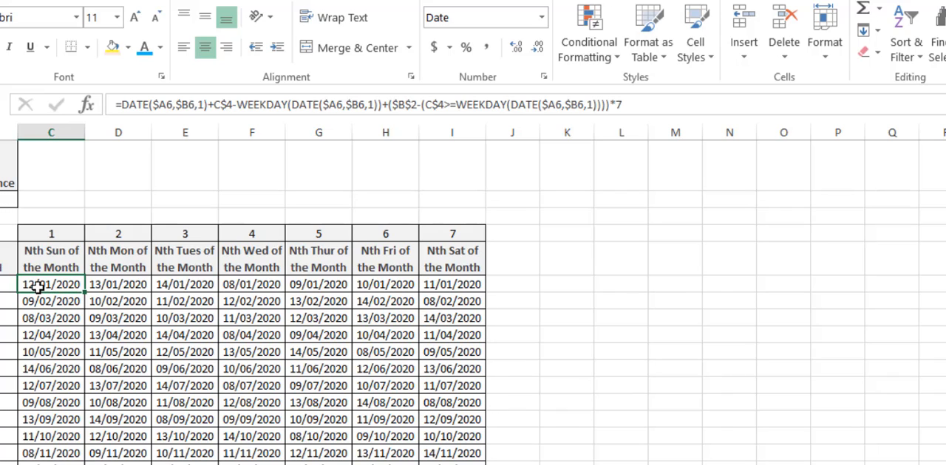
pyautogui.click(109, 286)
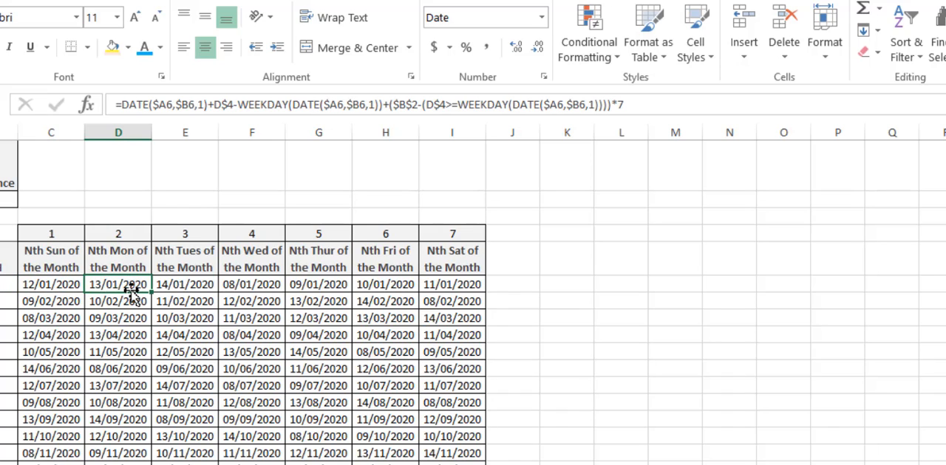
pyautogui.click(172, 290)
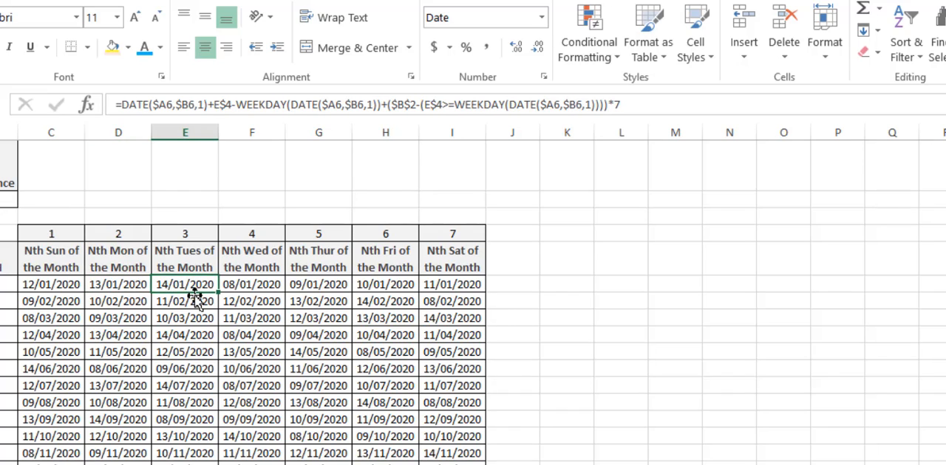
pyautogui.click(232, 286)
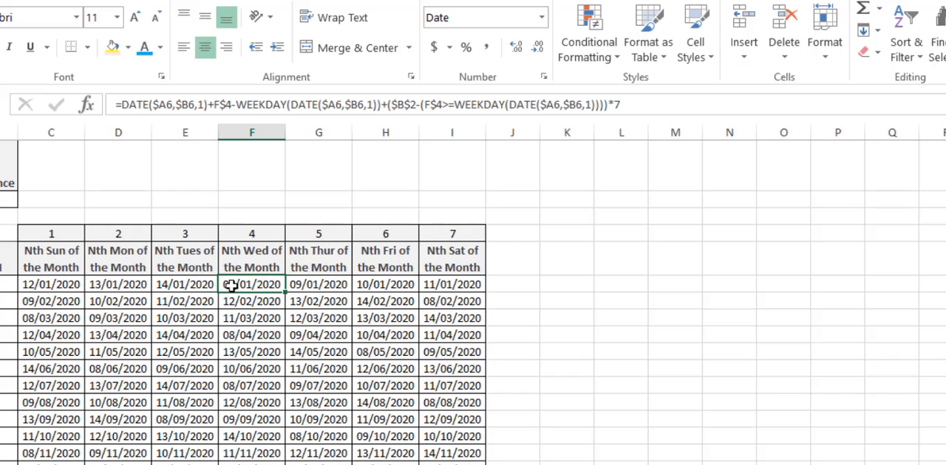
pyautogui.click(187, 287)
pyautogui.click(140, 288)
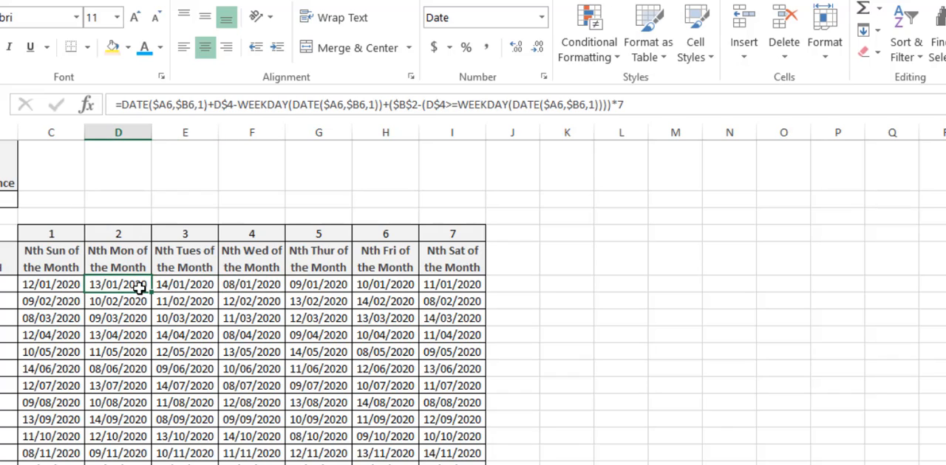
pyautogui.click(72, 287)
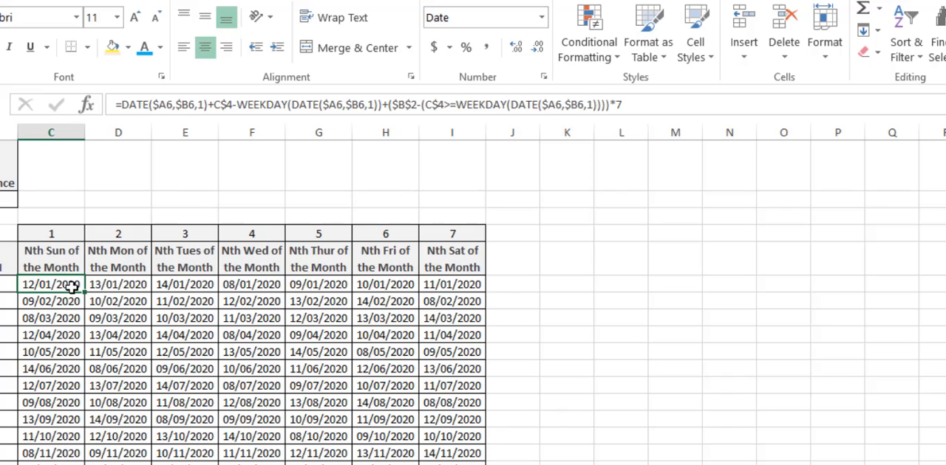
# Compare the January Sunday formula in C6 with its Monday and Tuesday counterparts and the year and month cells it references
pyautogui.click(190, 288)
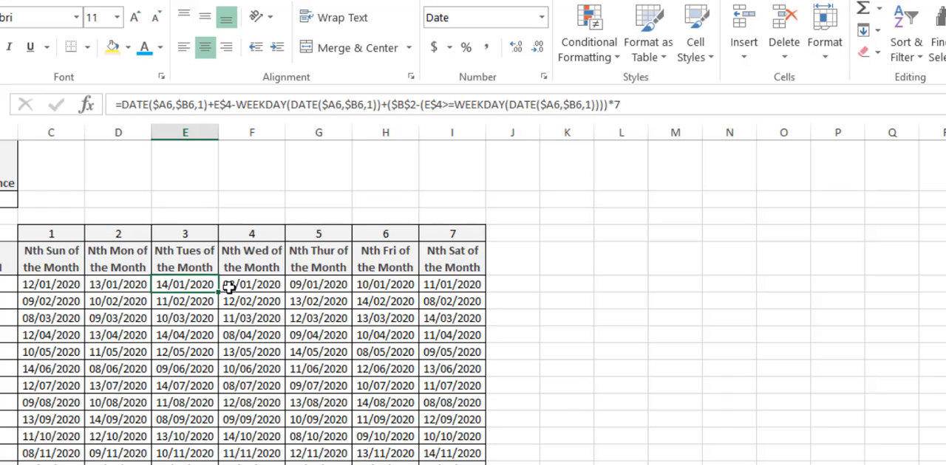
pyautogui.click(67, 286)
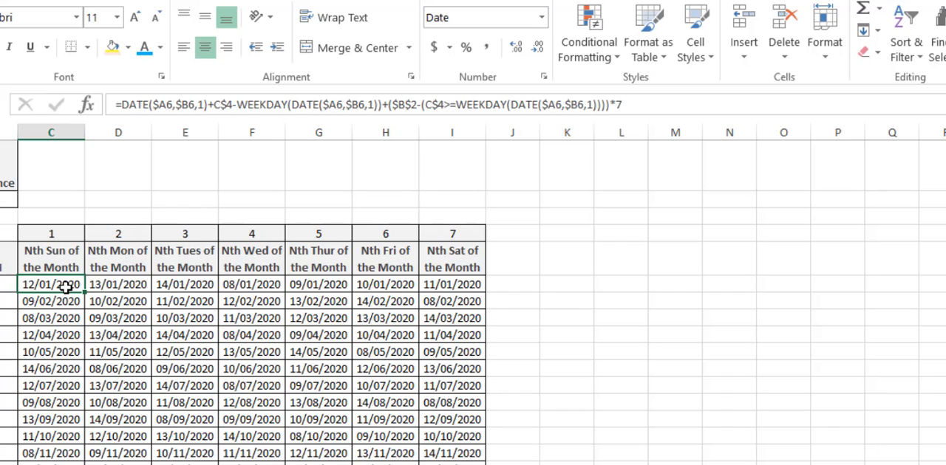
pyautogui.click(97, 288)
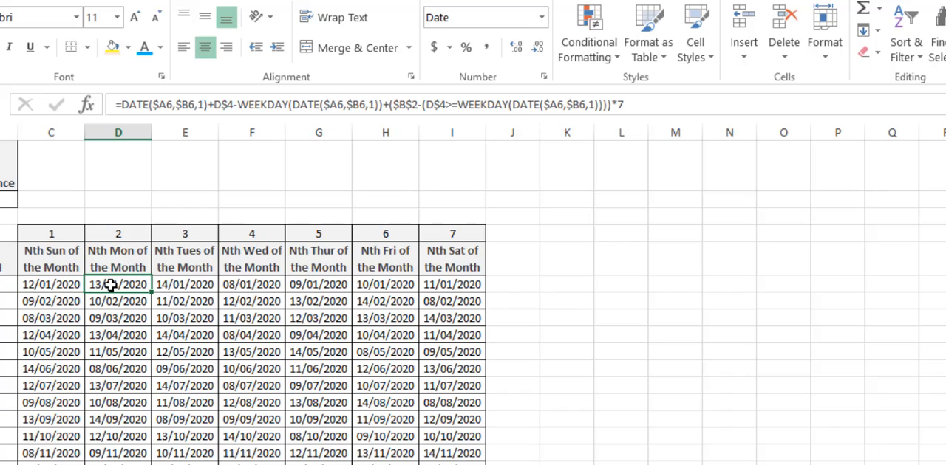
pyautogui.click(65, 286)
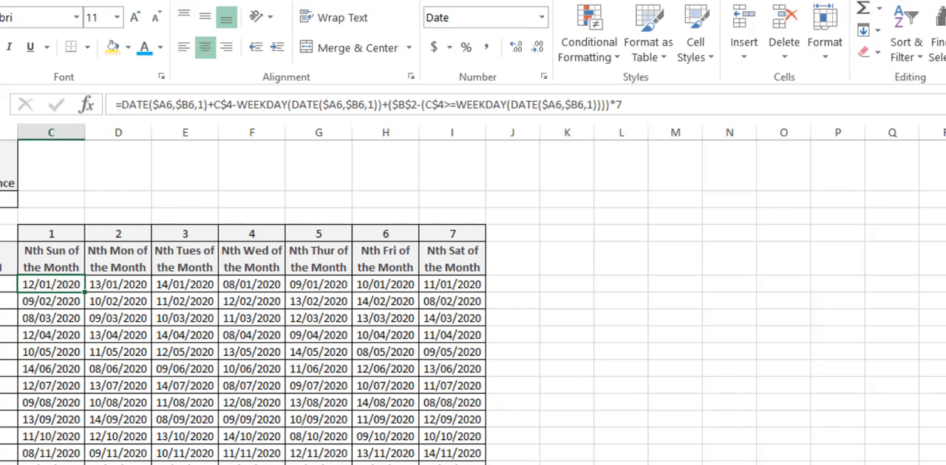
pyautogui.click(0, 284)
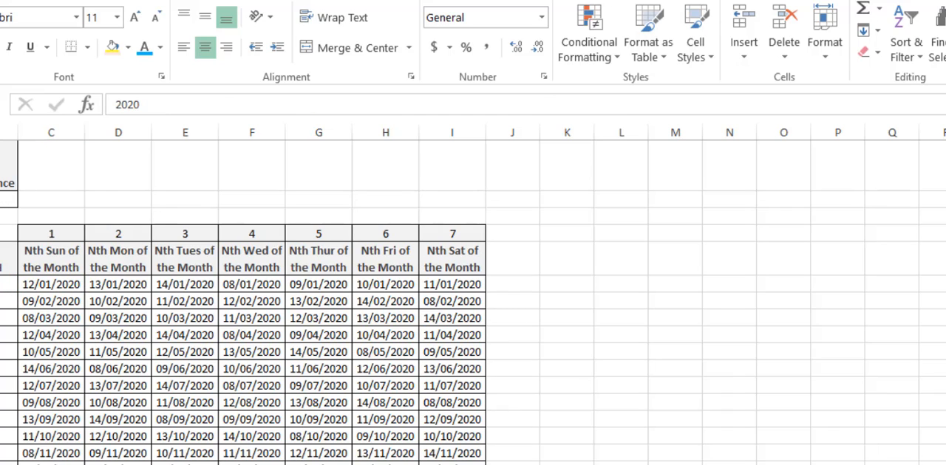
pyautogui.click(7, 284)
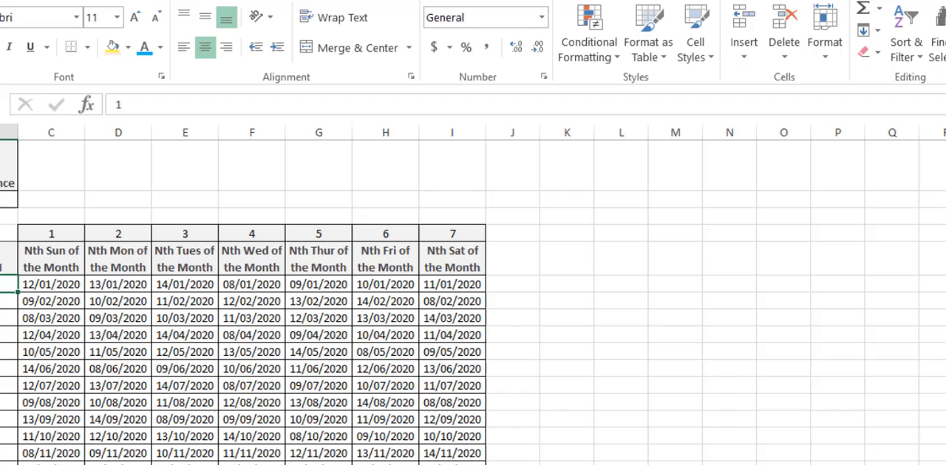
pyautogui.click(45, 286)
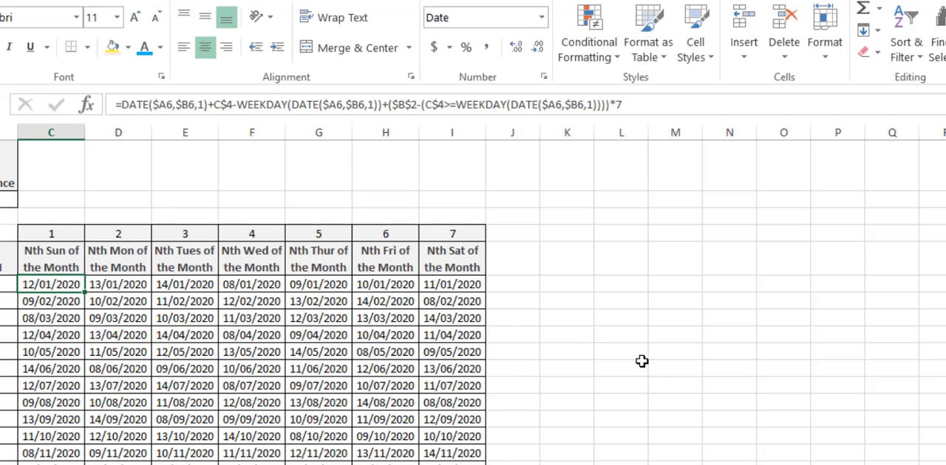
# Open the system calendar at January 2020 to check the Nth-weekday dates against it
pyautogui.click(942, 463)
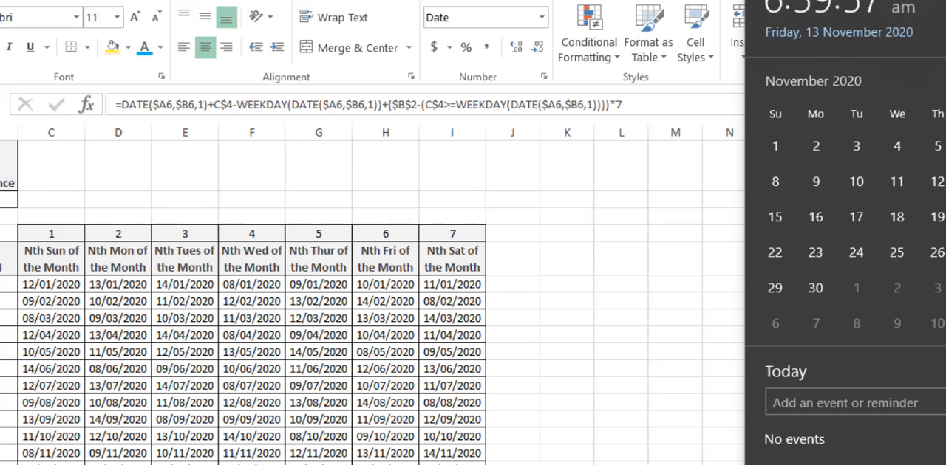
pyautogui.click(823, 67)
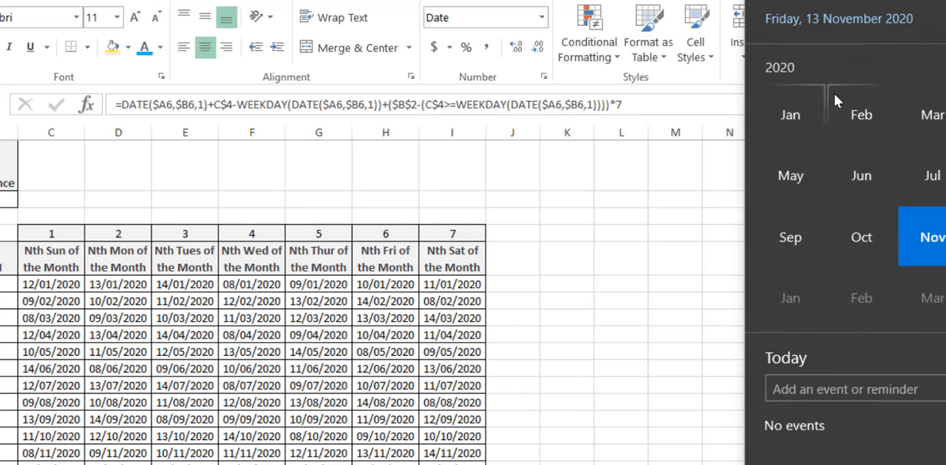
pyautogui.click(792, 114)
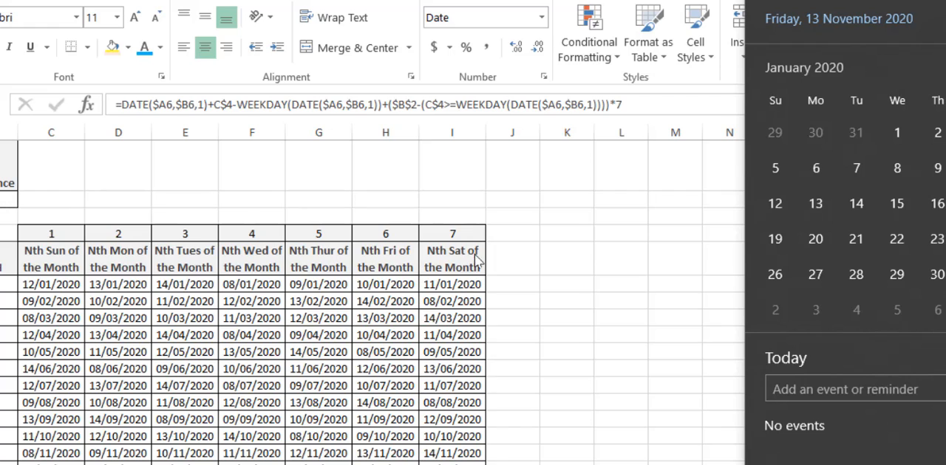
# Close the calendar and inspect the cell references in the January Nth-Saturday formula in I6, leaving the formula as it is
pyautogui.click(458, 287)
pyautogui.click(458, 287)
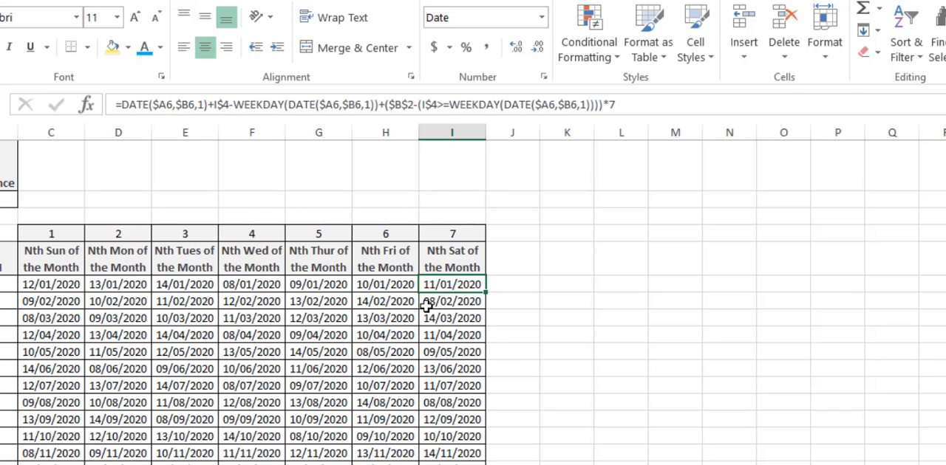
pyautogui.press('F2')
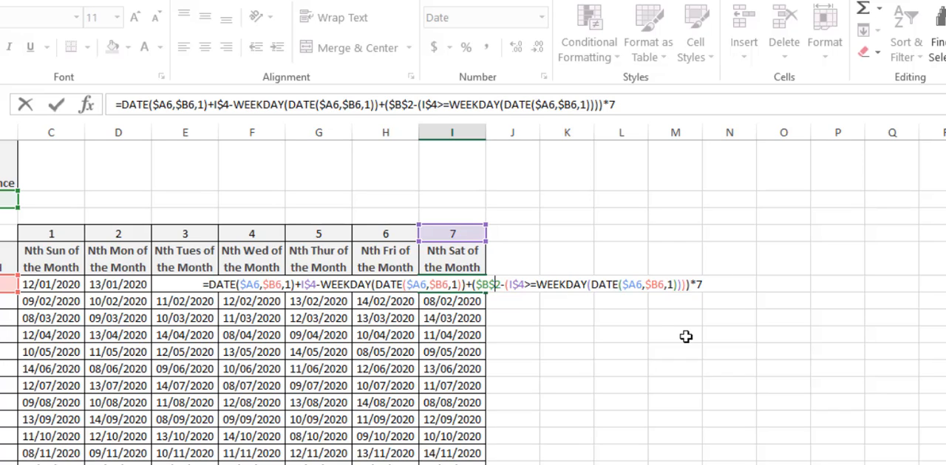
pyautogui.press('Return')
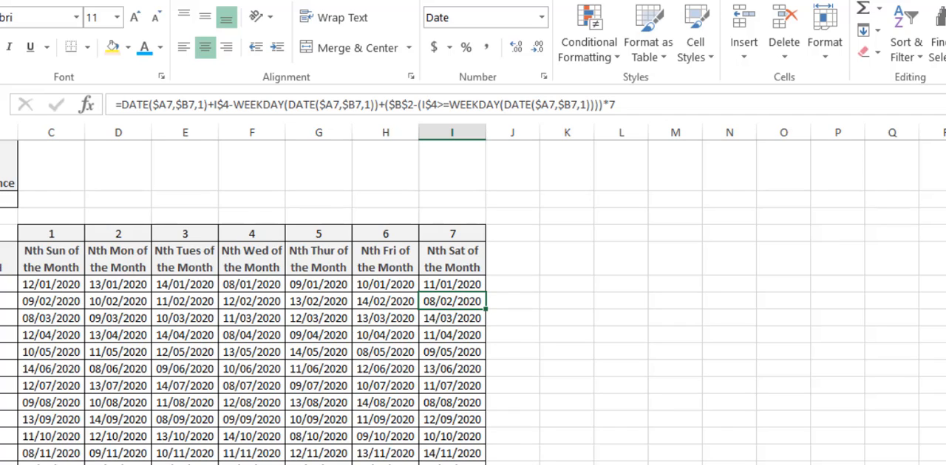
# Switch to the Last Weekday in a Month sheet and enter "New" in cell K2
pyautogui.hotkey('ctrl', 'pagedown')
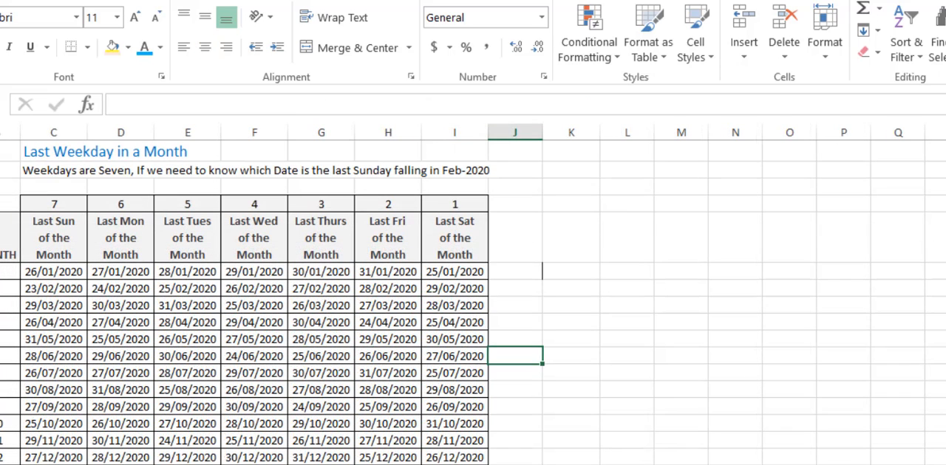
pyautogui.click(577, 171)
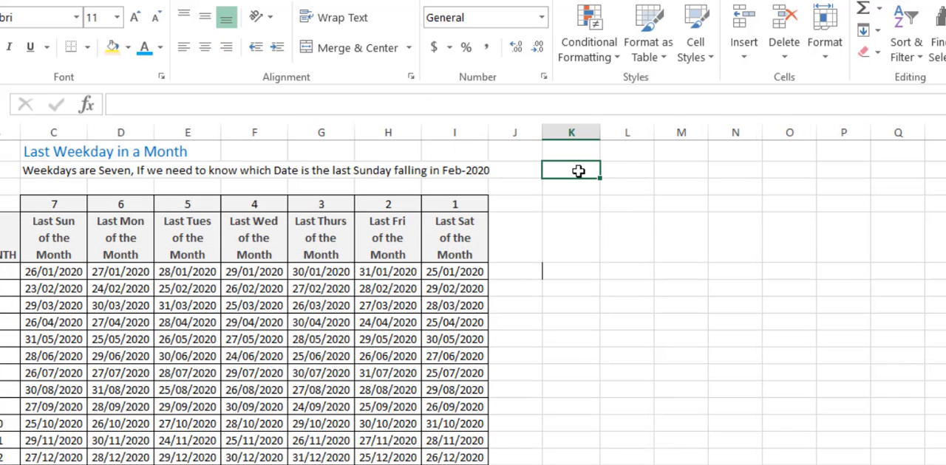
pyautogui.write('New')
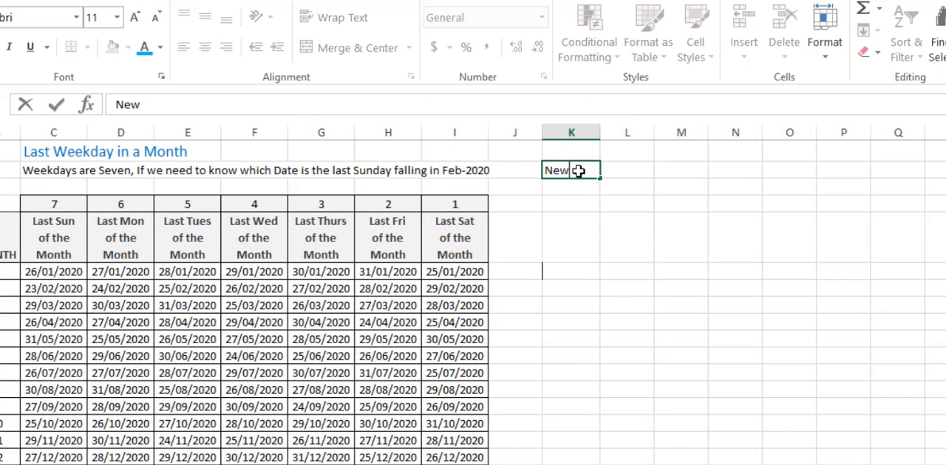
pyautogui.click(576, 227)
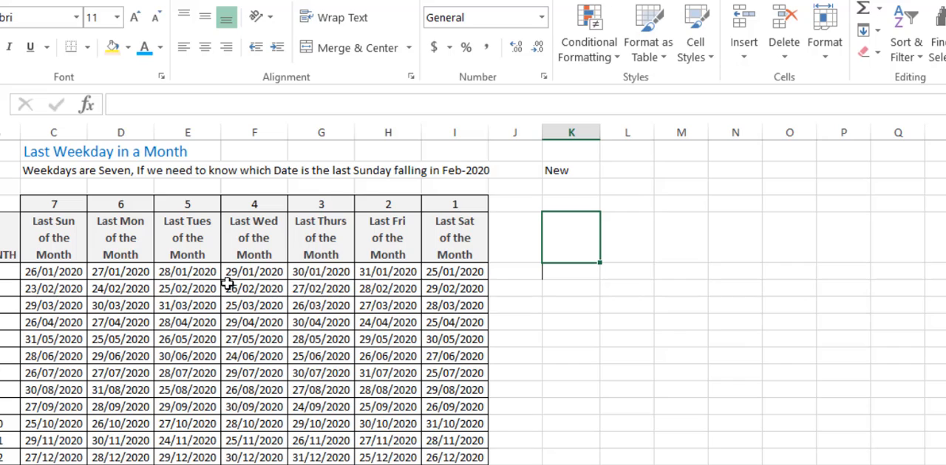
# Format the January last-Sunday date in C6 in red at font size 18 and autofit column C
pyautogui.click(64, 231)
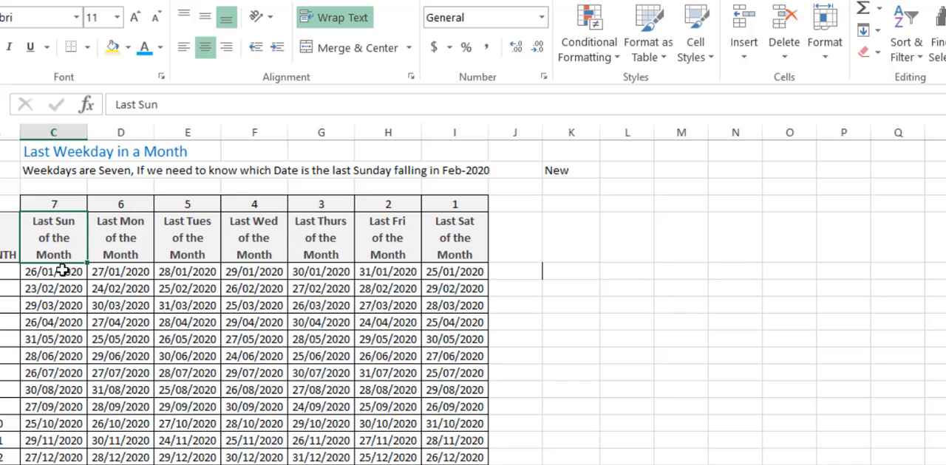
pyautogui.click(5, 276)
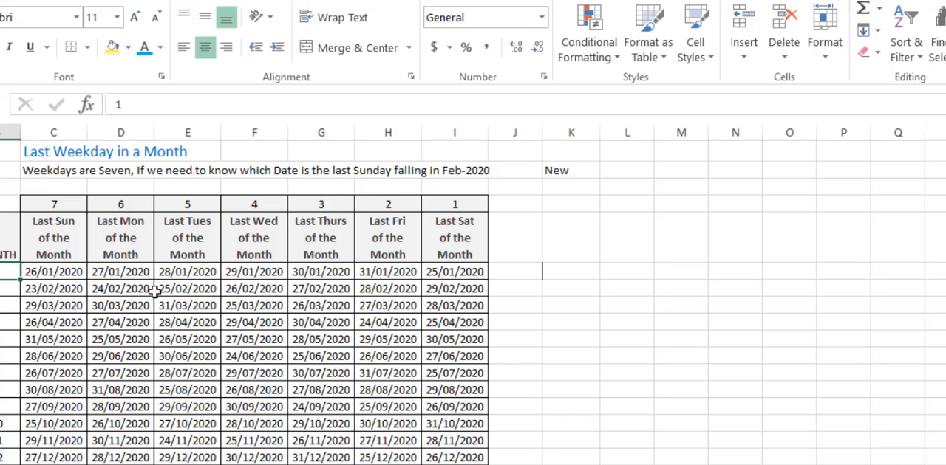
pyautogui.click(68, 275)
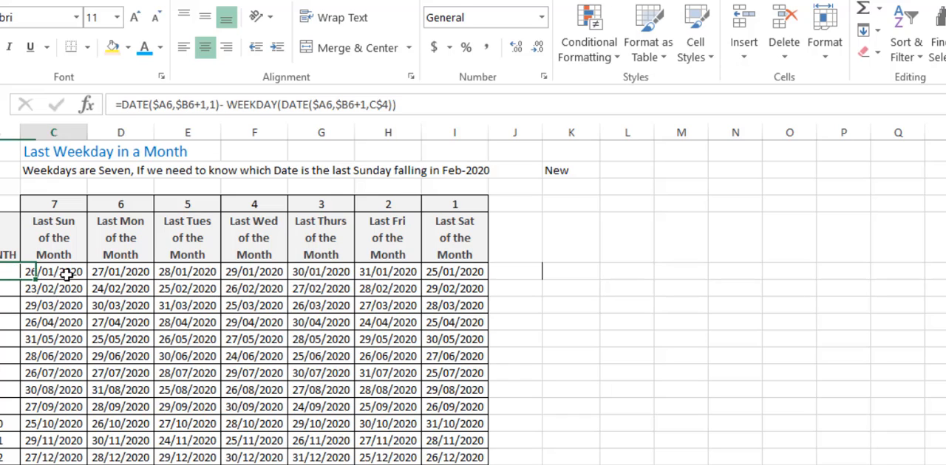
pyautogui.click(159, 47)
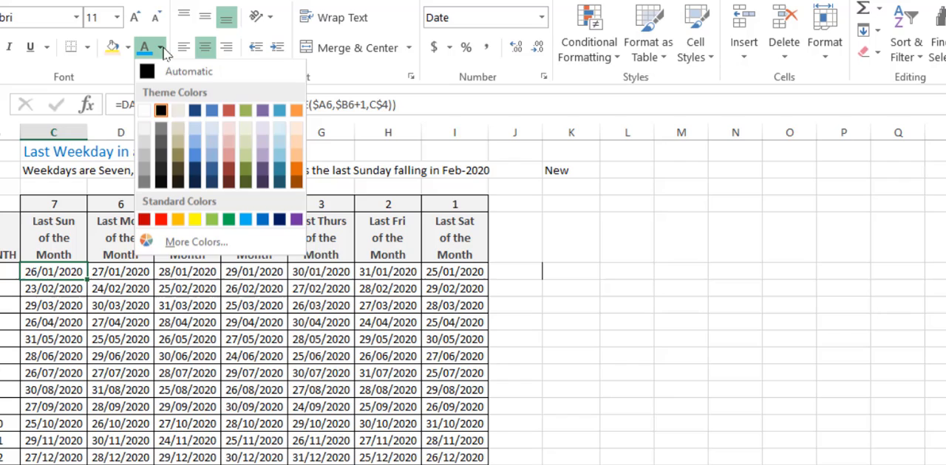
pyautogui.click(160, 222)
pyautogui.click(119, 22)
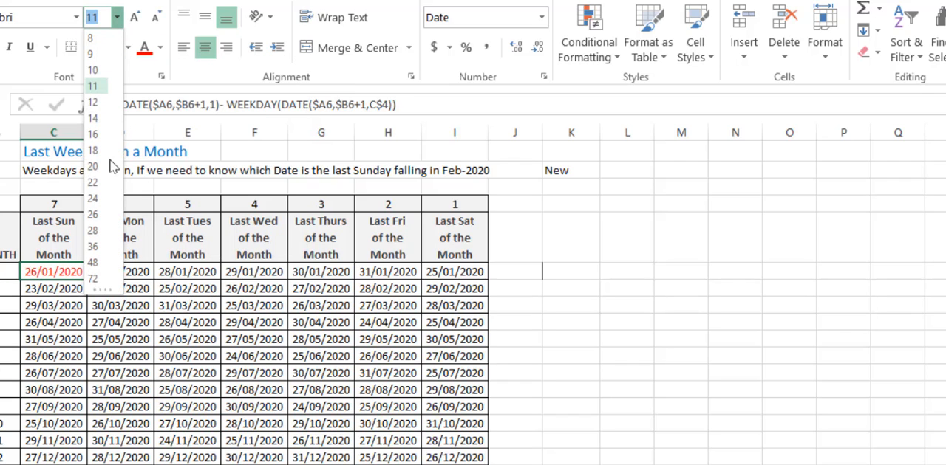
pyautogui.click(100, 160)
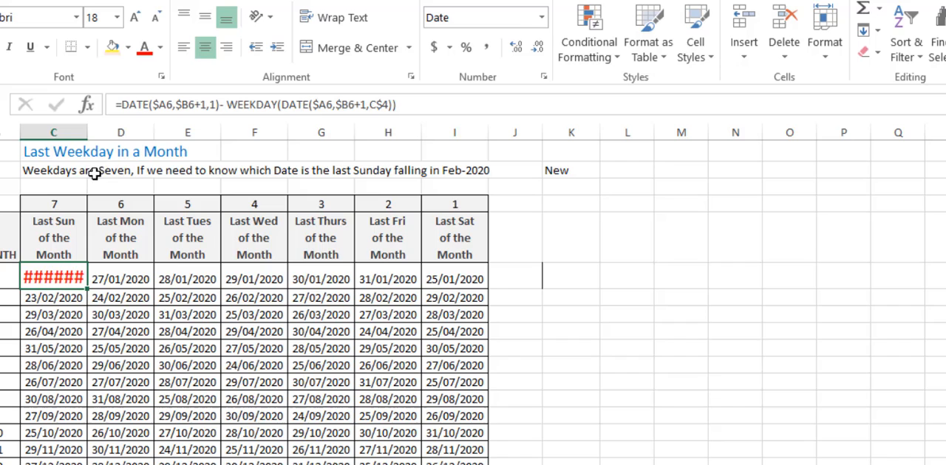
pyautogui.doubleClick(87, 132)
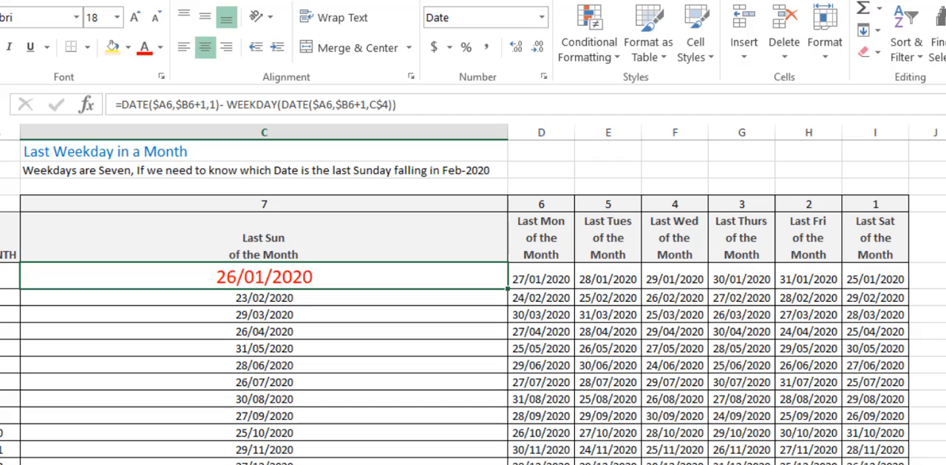
# Check the January last-Sunday date in C6 against the system calendar for January 2020, and close the calendar
pyautogui.click(945, 464)
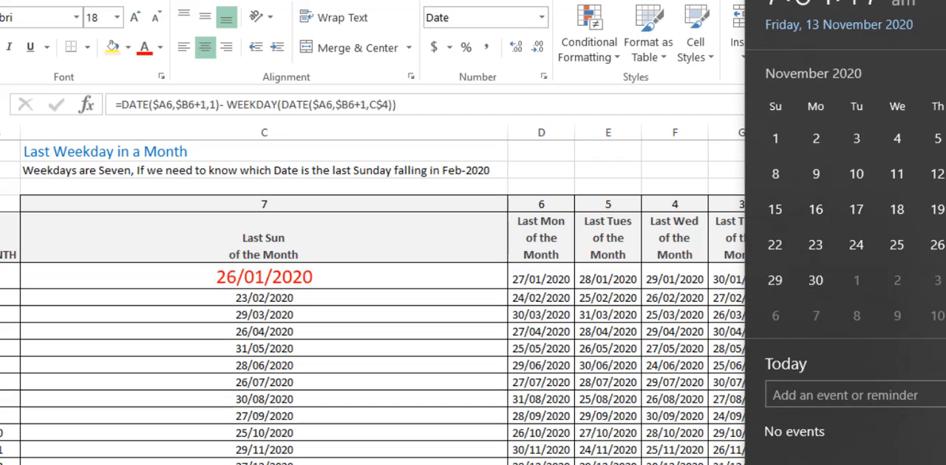
pyautogui.click(826, 67)
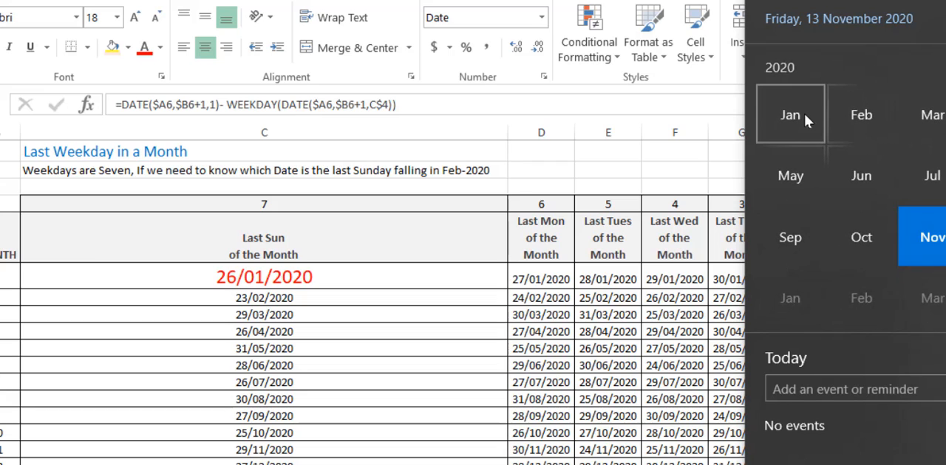
pyautogui.click(804, 114)
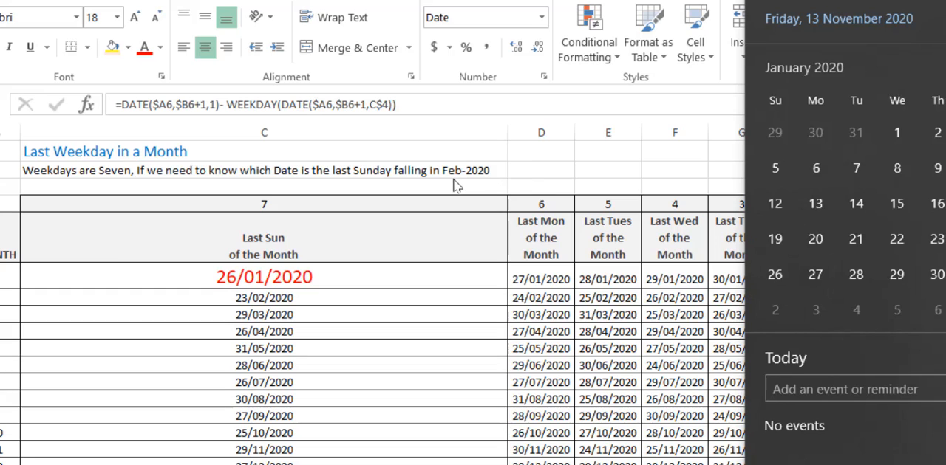
pyautogui.press('Escape')
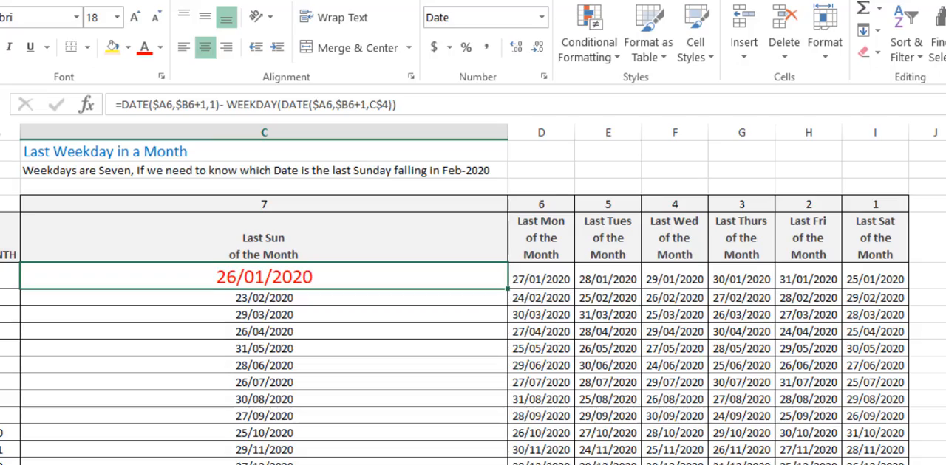
# Look through the last-weekday dates for 2020 and 2021 and inspect the January last-Monday formula in D6, leaving it as it is
pyautogui.scroll(-1, 473, 302)
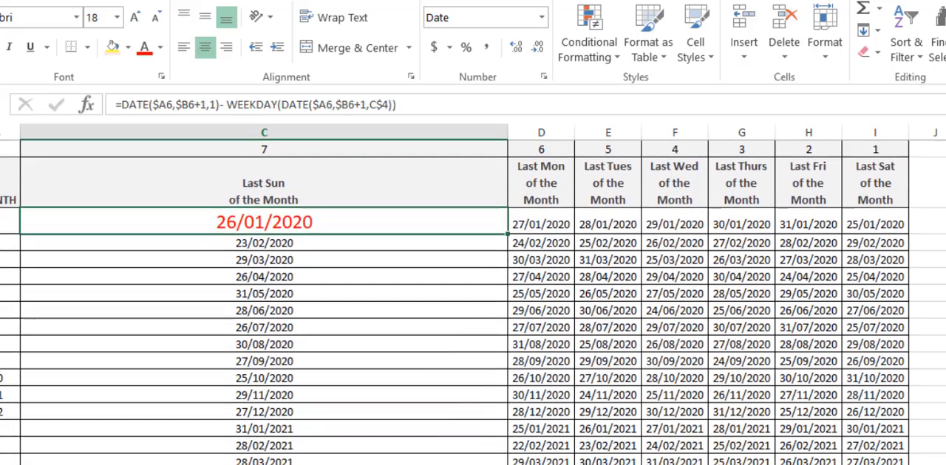
pyautogui.scroll(-2, 473, 302)
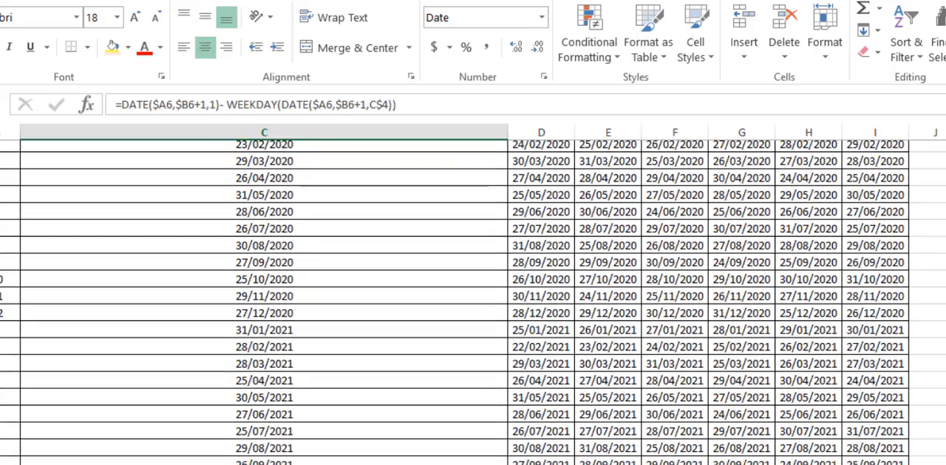
pyautogui.scroll(-1, 473, 302)
pyautogui.scroll(3, 473, 302)
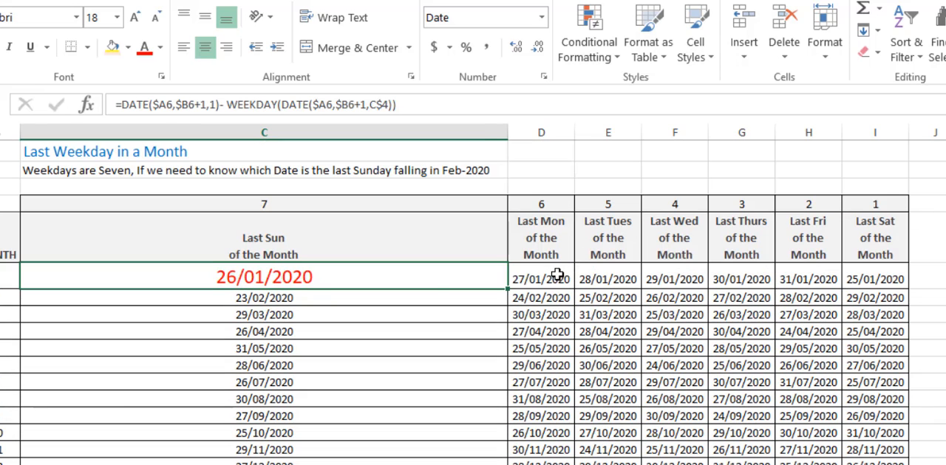
pyautogui.doubleClick(554, 276)
pyautogui.press('Return')
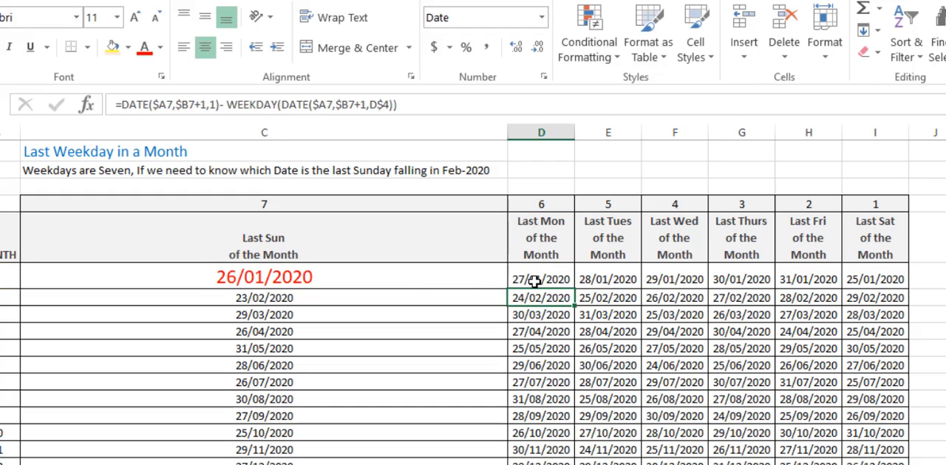
# Compare the January formulas for the last Sunday, Monday and Saturday in C6, D6 and I6
pyautogui.click(302, 282)
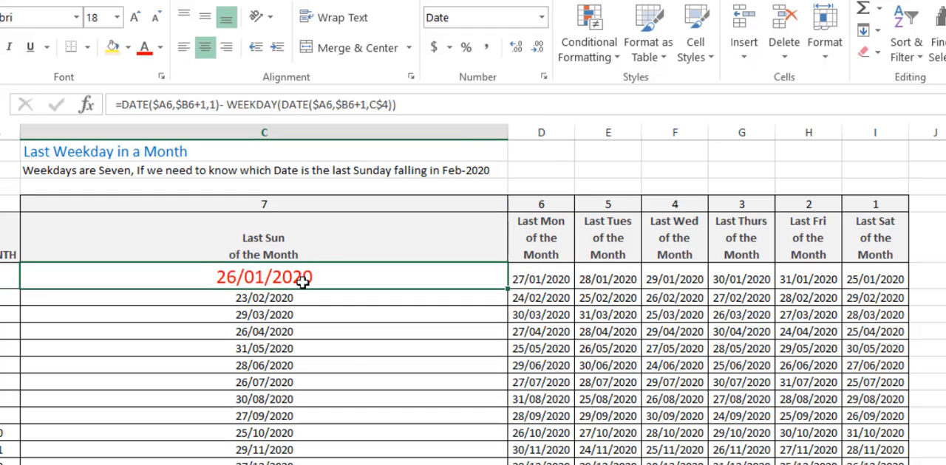
pyautogui.click(549, 278)
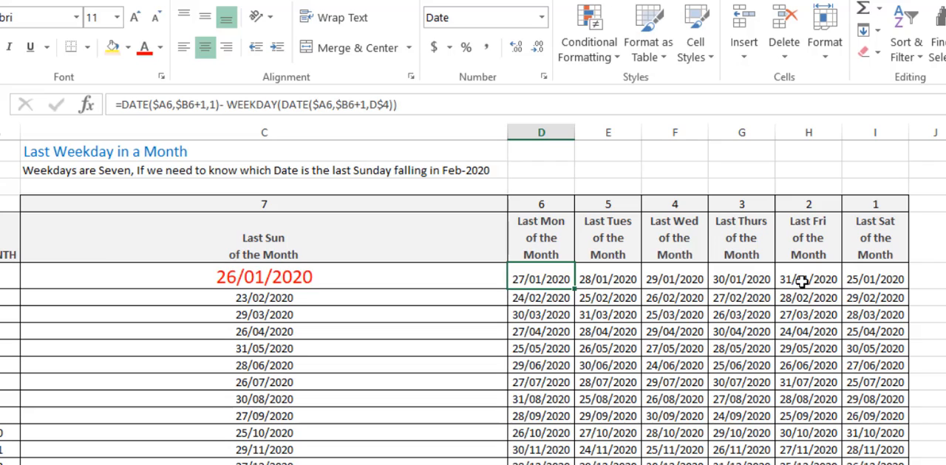
pyautogui.click(853, 280)
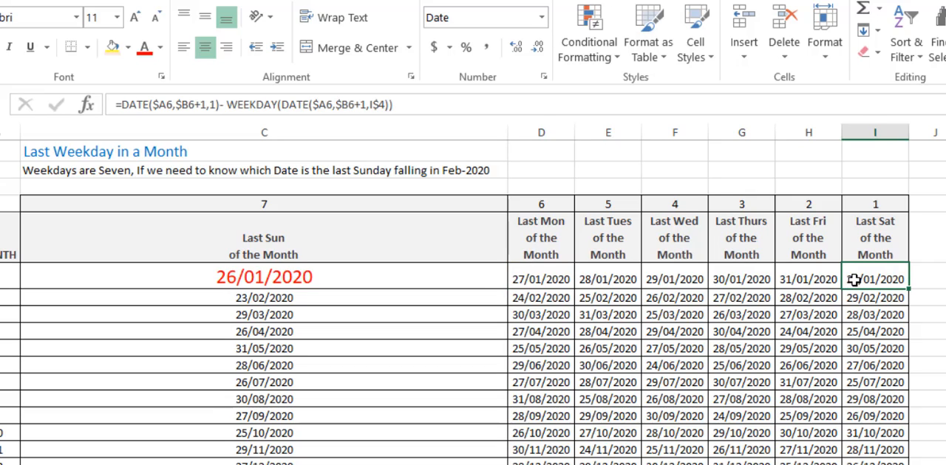
pyautogui.click(335, 276)
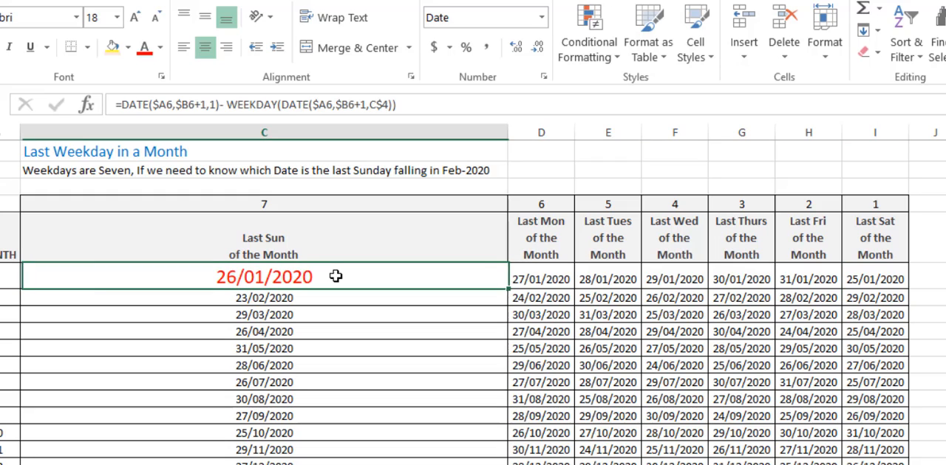
pyautogui.click(877, 286)
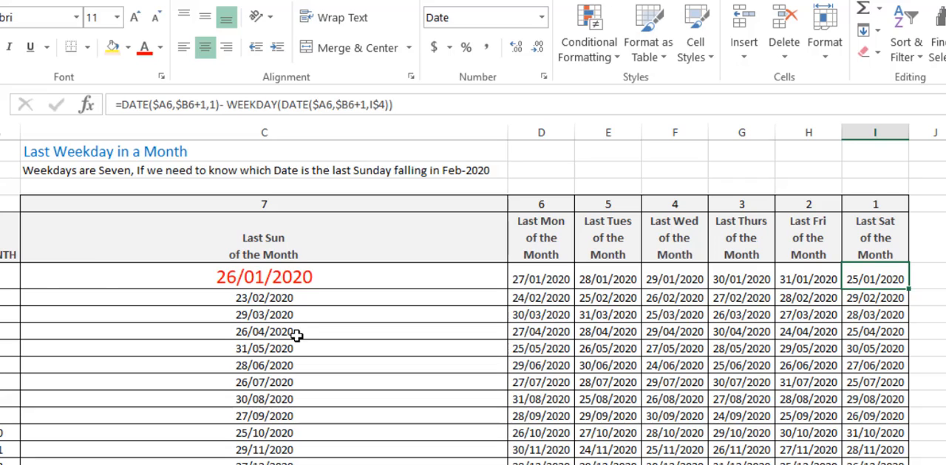
# Check the February month number in B7 and the February last-Sunday formula in C7
pyautogui.click(4, 298)
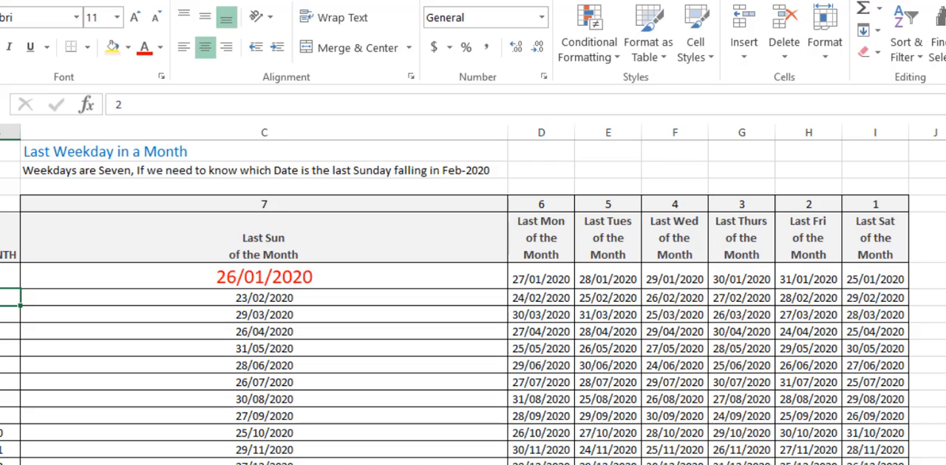
pyautogui.click(274, 298)
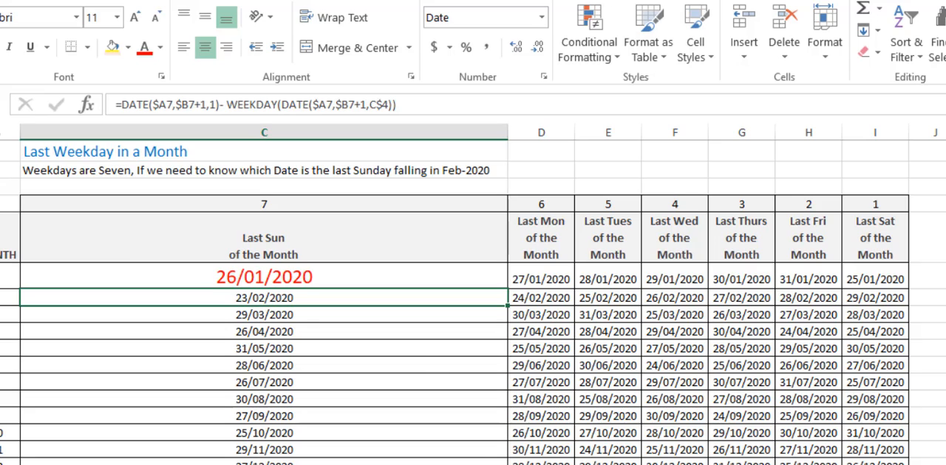
pyautogui.click(420, 359)
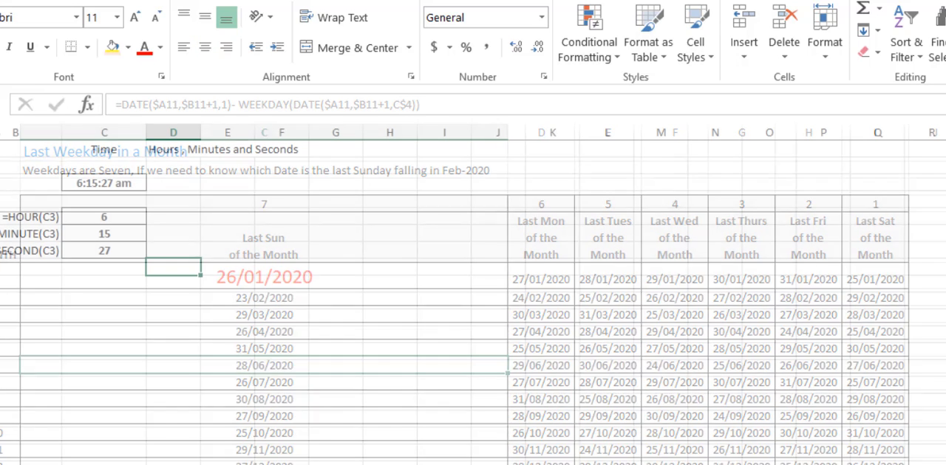
# Go to the worksheet with the HOUR, MINUTE and SECOND formulas and select the empty cell E5
pyautogui.click(286, 303)
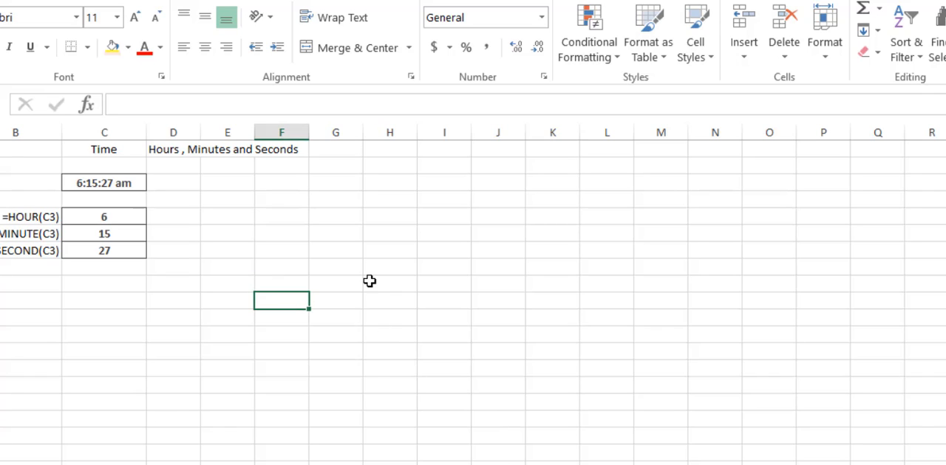
pyautogui.click(246, 217)
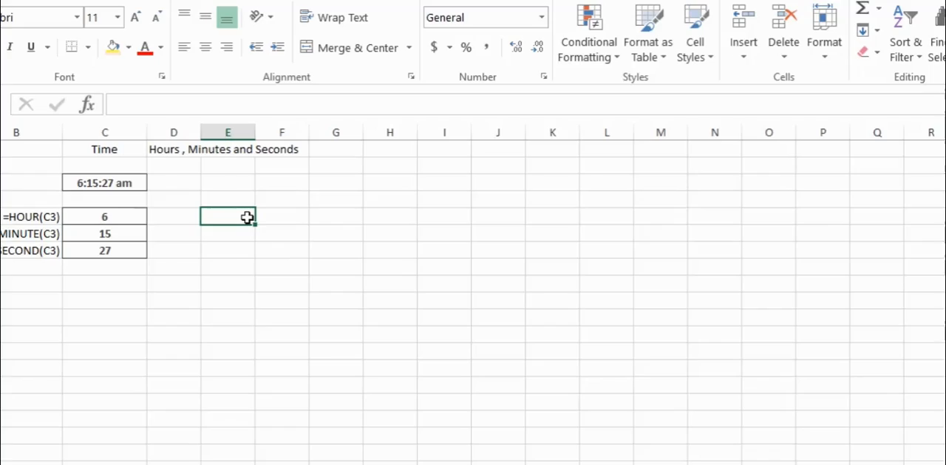